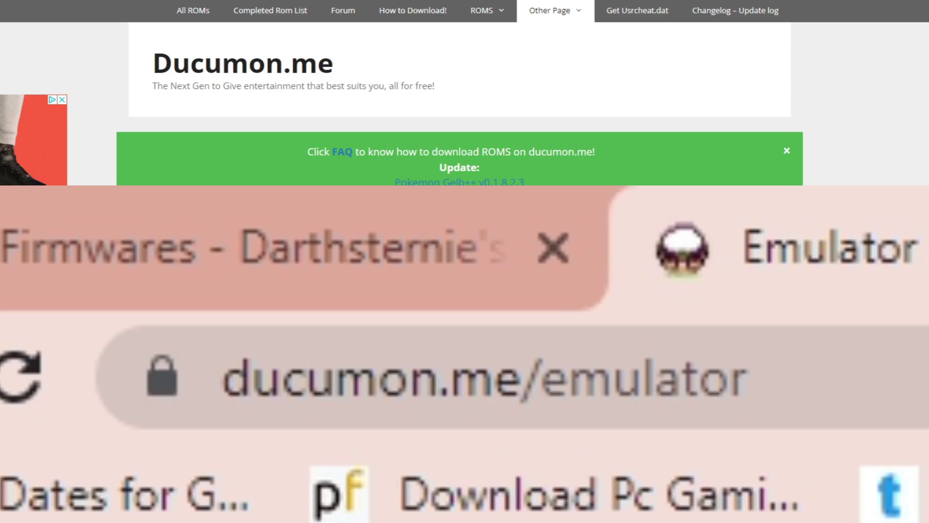
Step: Extract the Prodkeyfw1321-ducumon and ryujinx-1.1.208-win_x64 archives directly onto the desktop with 7-Zip
scroll(460, 92, down, 10)
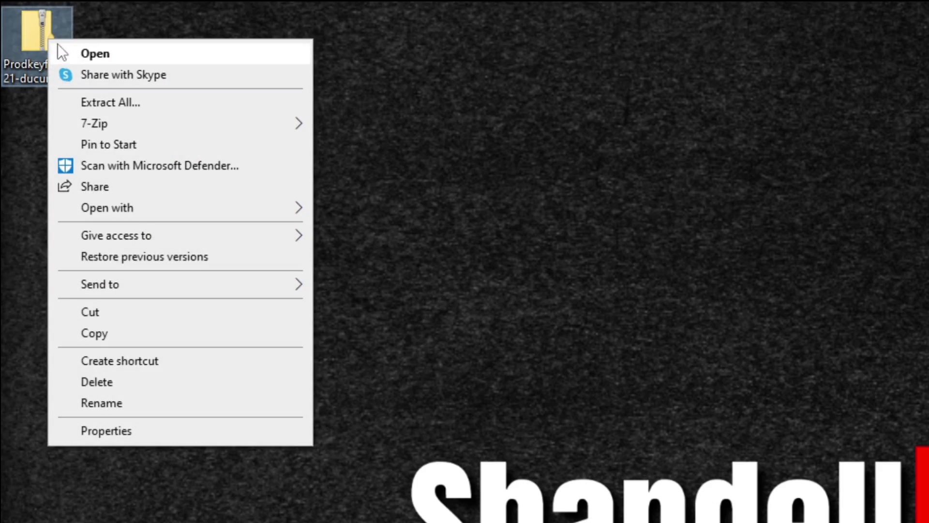
mouse_move(137, 124)
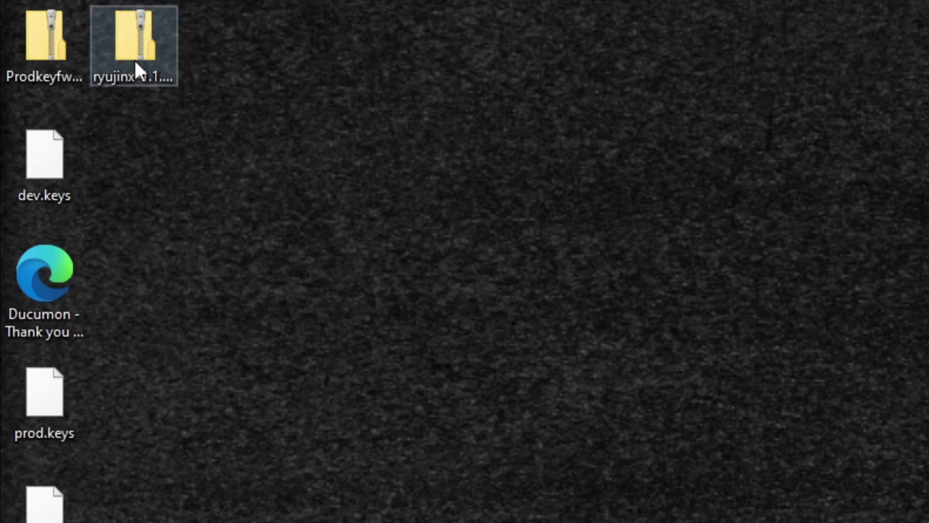
right_click(134, 60)
mouse_move(298, 165)
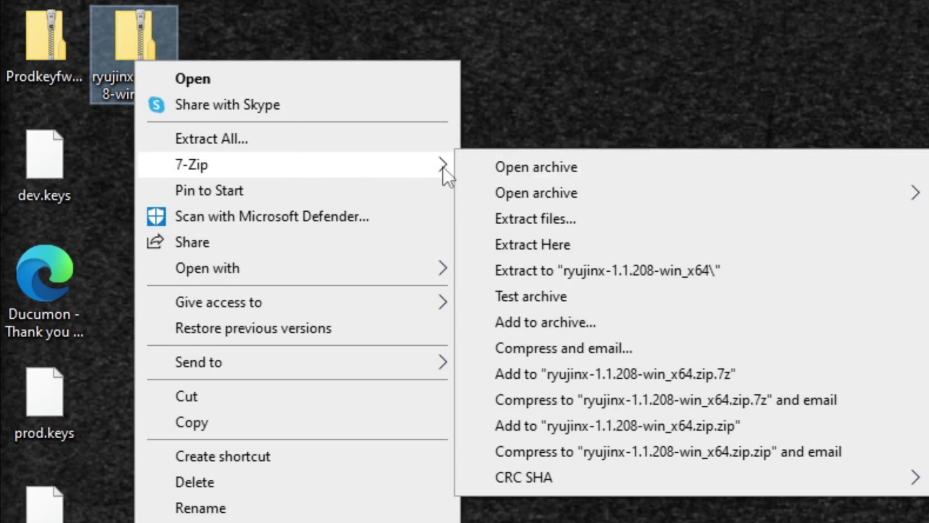
click(599, 249)
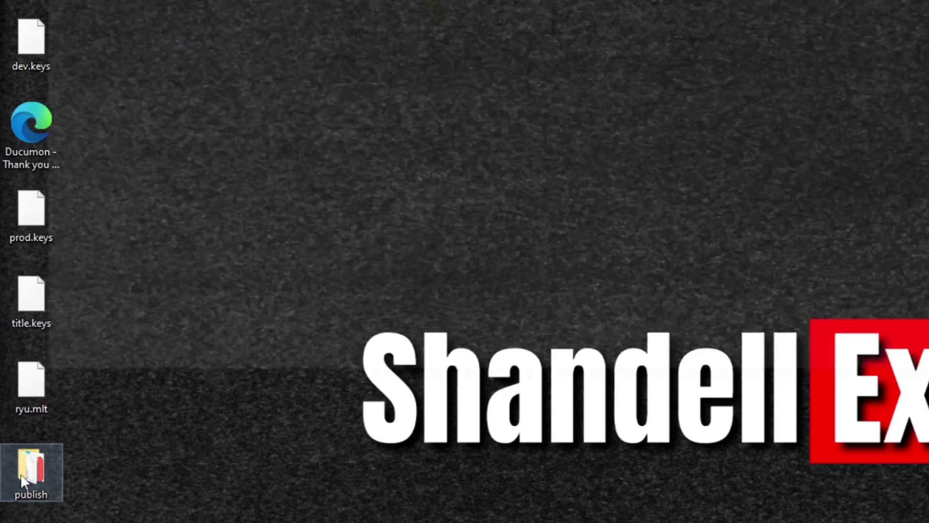
Step: Launch the Ryujinx application from the publish folder on the desktop
double_click(21, 473)
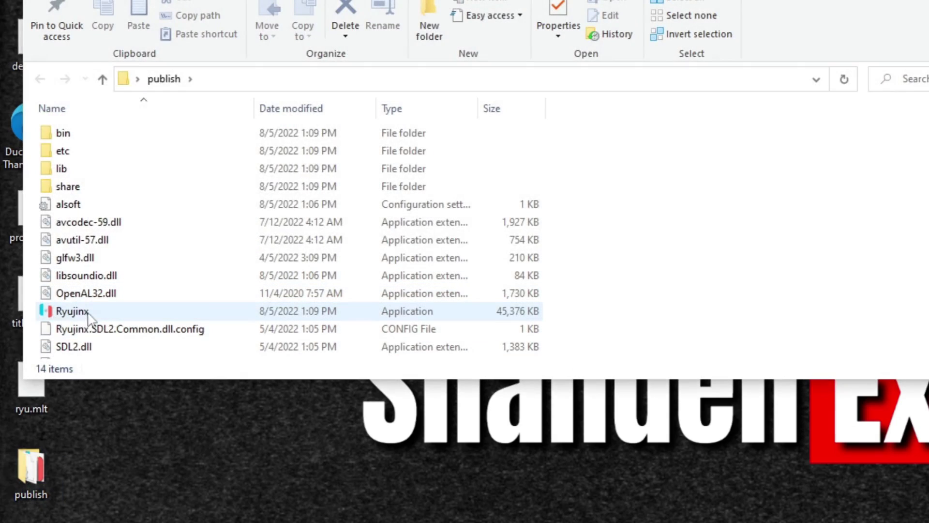
click(73, 317)
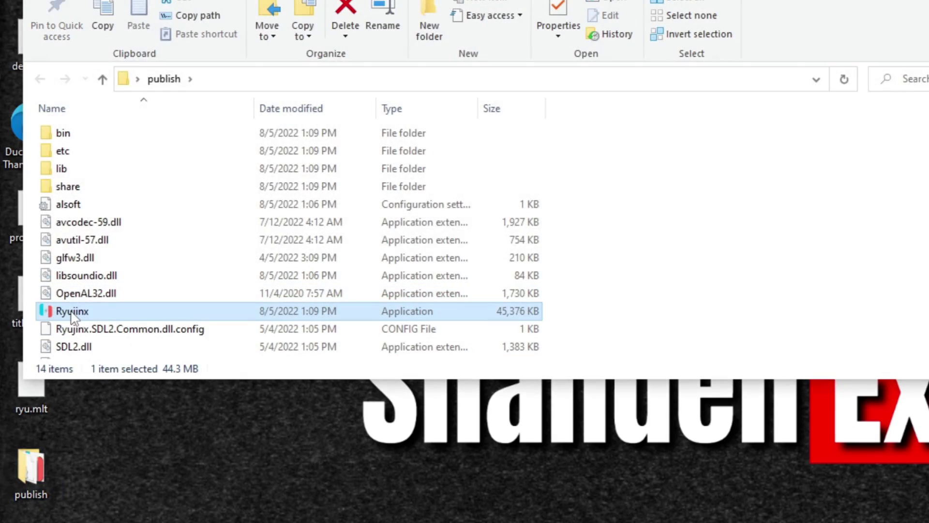
double_click(73, 316)
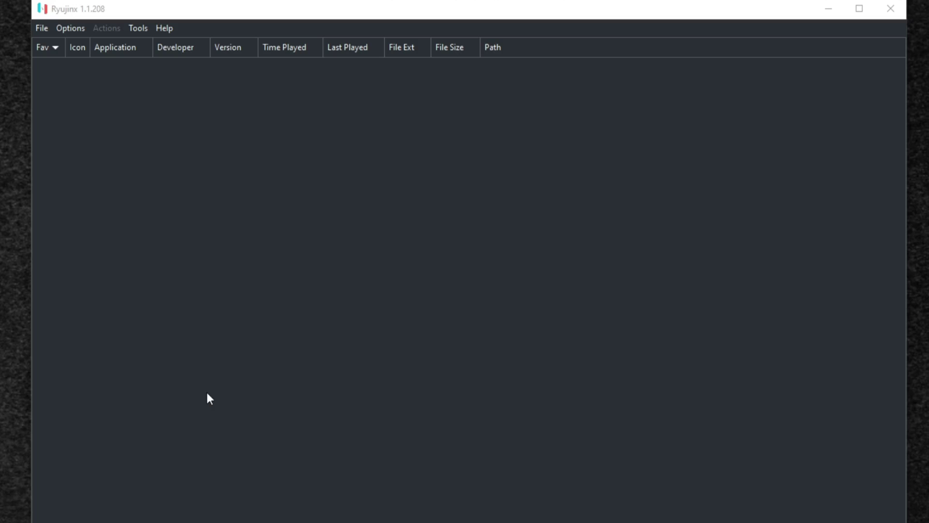
Step: Open the emulator's Ryujinx data folder in File Explorer and enter its system subfolder
click(43, 80)
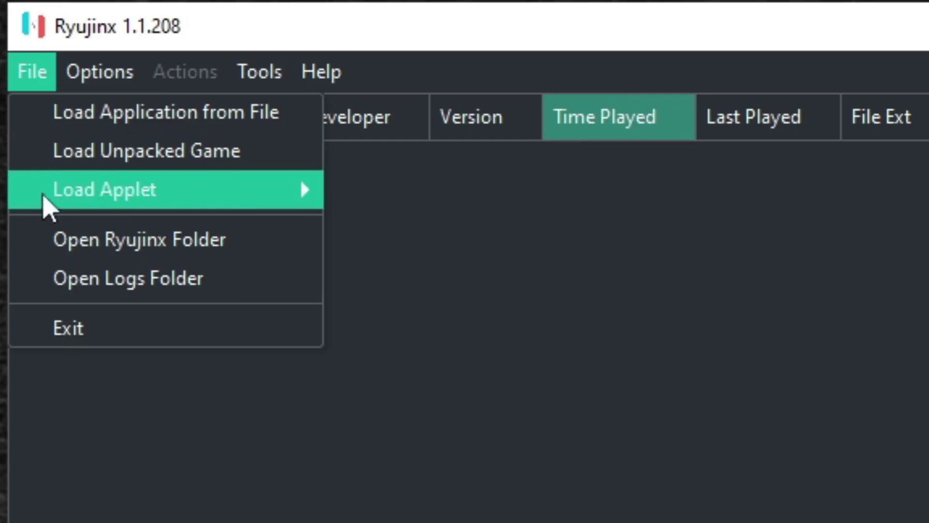
click(49, 239)
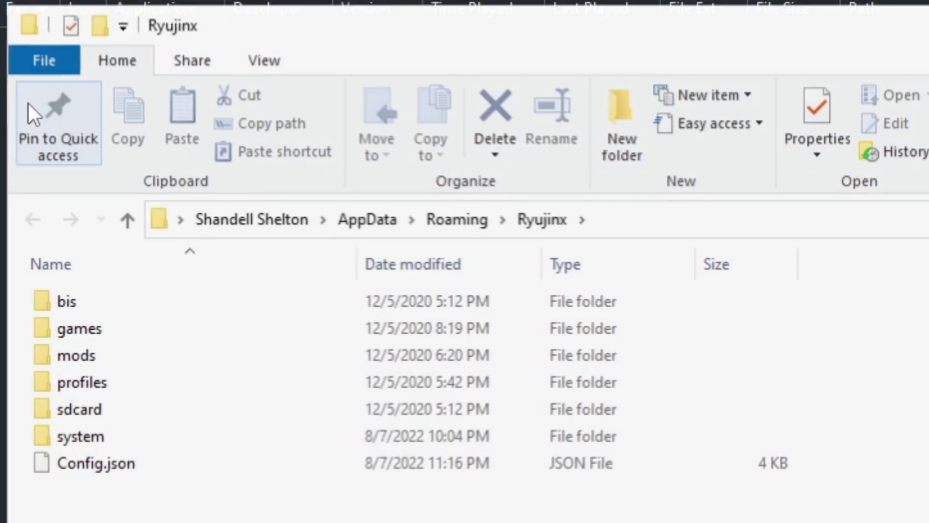
click(41, 443)
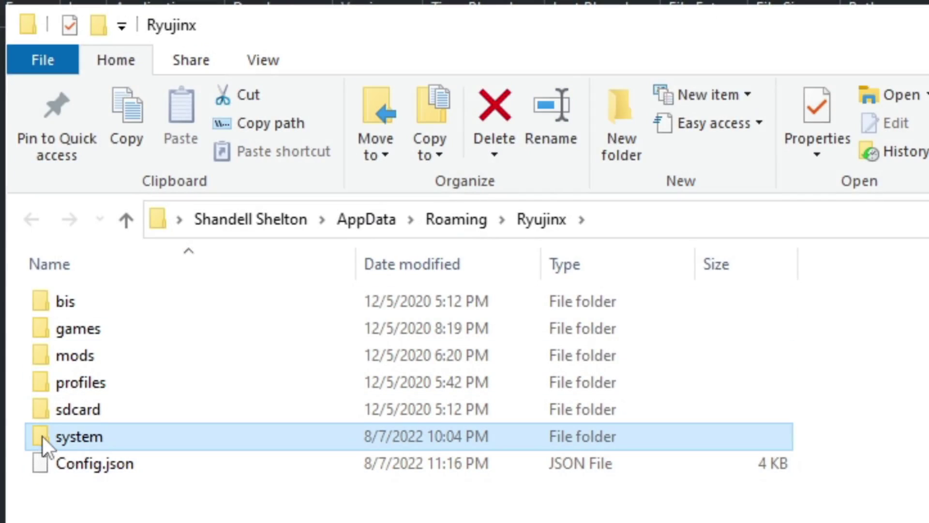
double_click(42, 437)
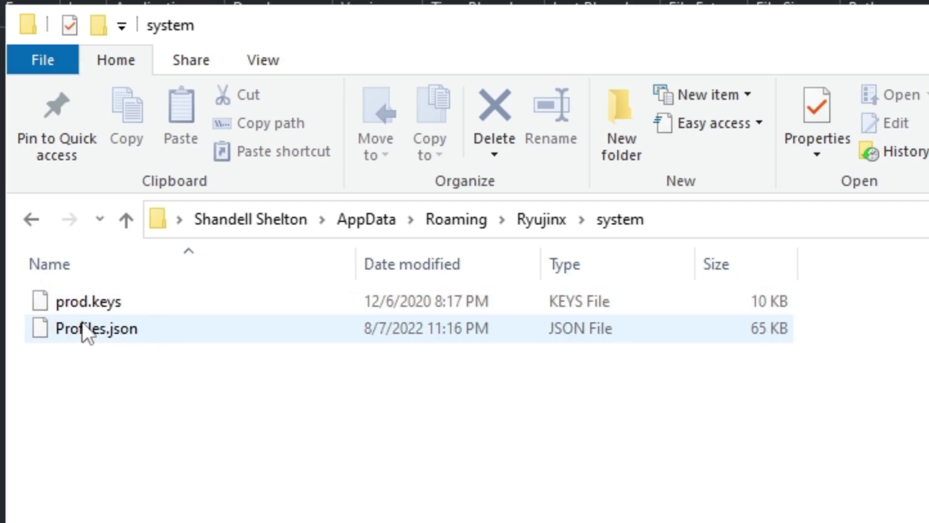
Step: Delete the old prod.keys file from the system folder and replace it with the prod.keys file from the desktop
right_click(99, 296)
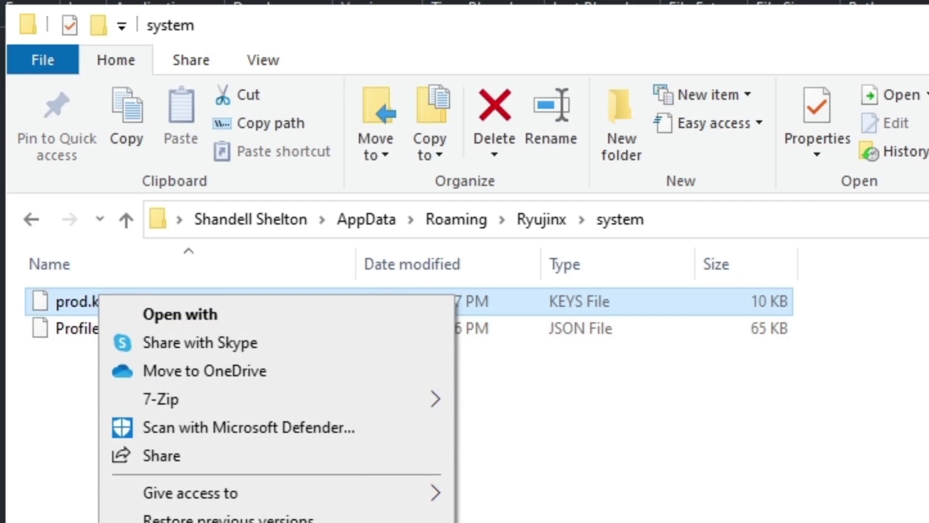
key(Delete)
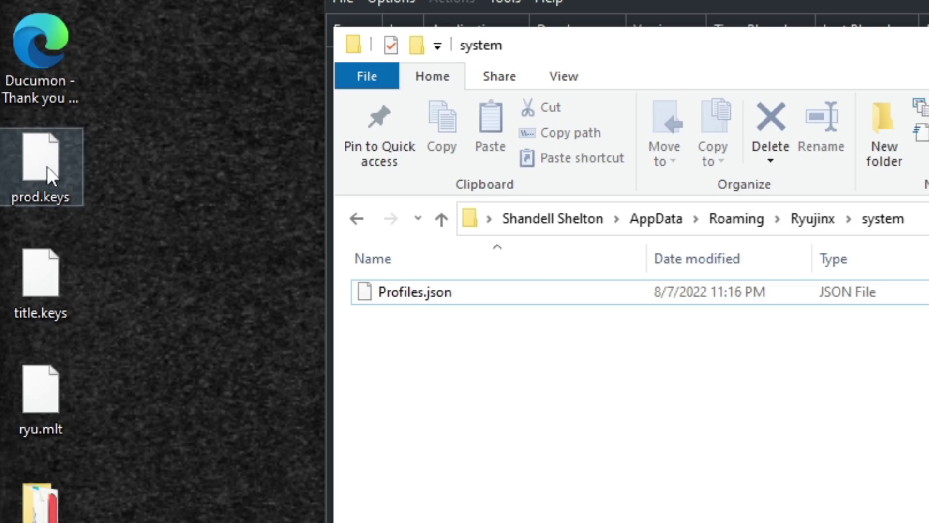
drag(46, 169, 425, 383)
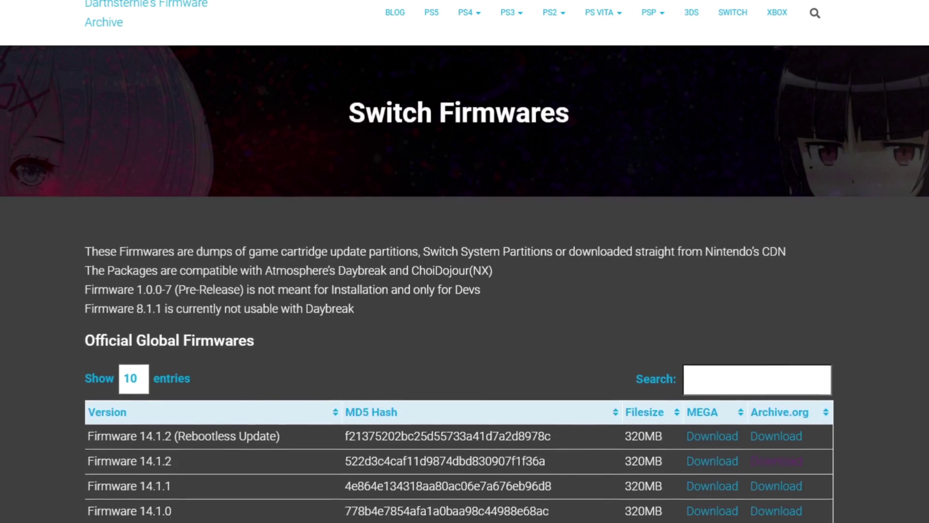
Step: Switch to Ryujinx and install the firmware from the Firmware 14.1.2 ZIP file on the desktop
scroll(465, 290, down, 4)
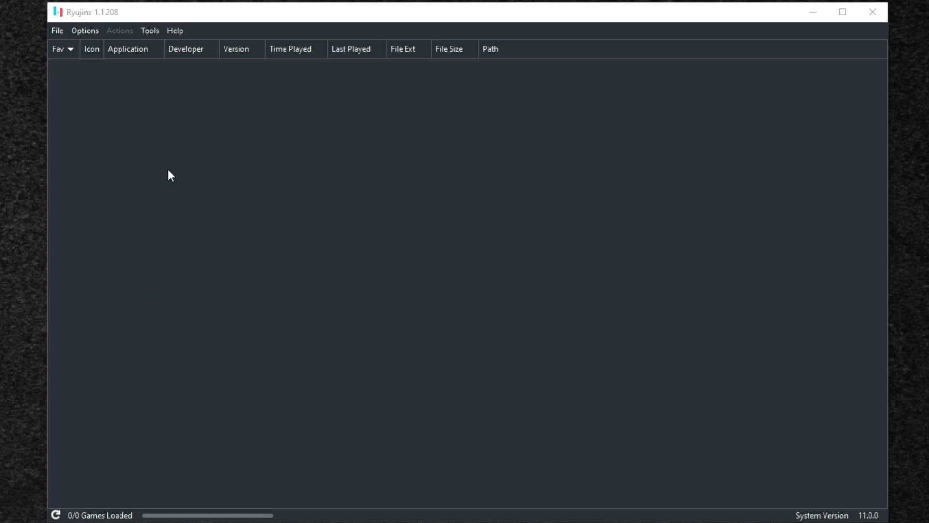
click(150, 32)
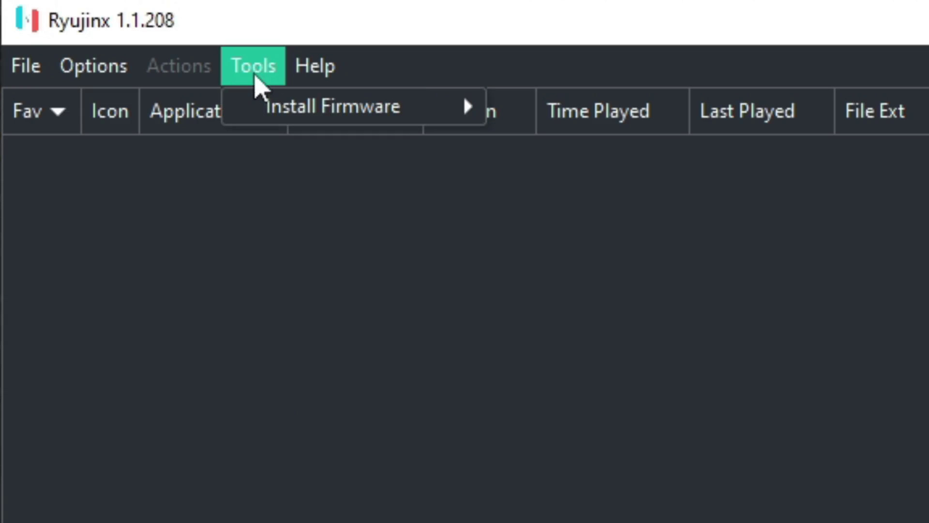
mouse_move(154, 51)
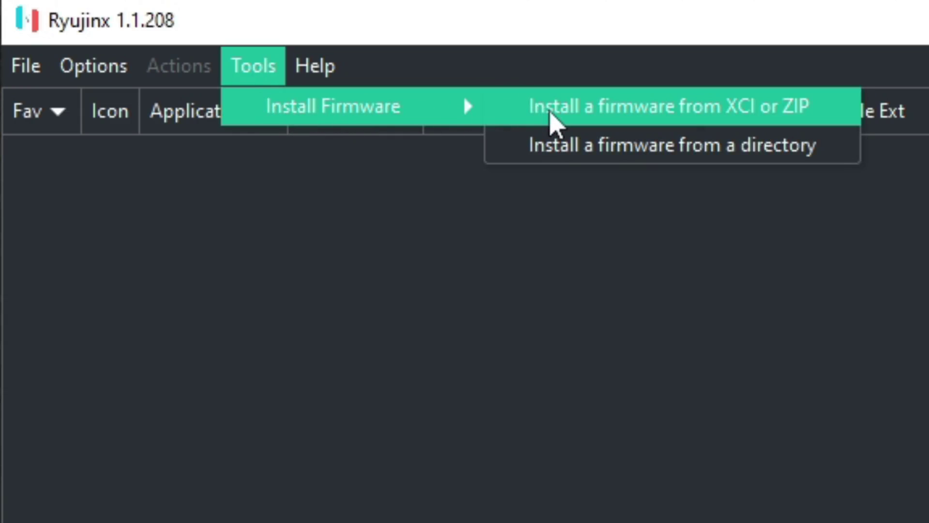
click(551, 115)
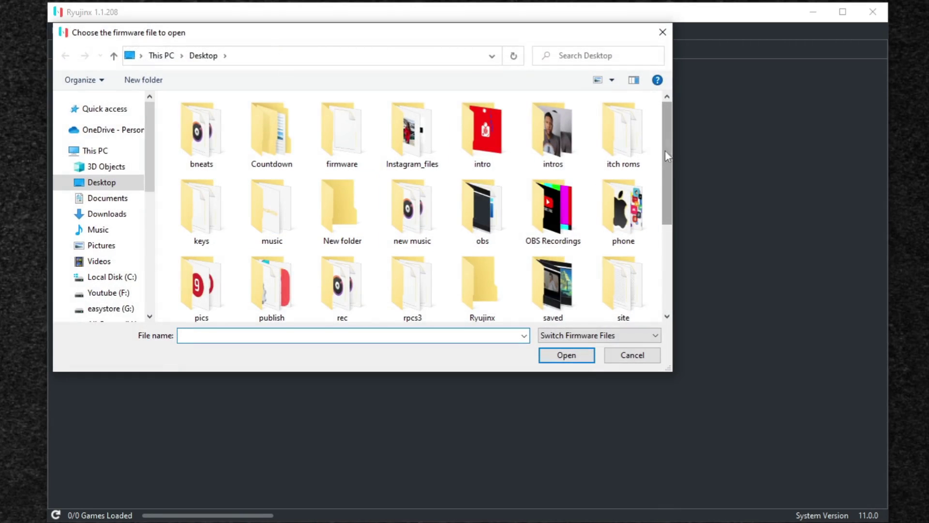
drag(666, 151, 662, 290)
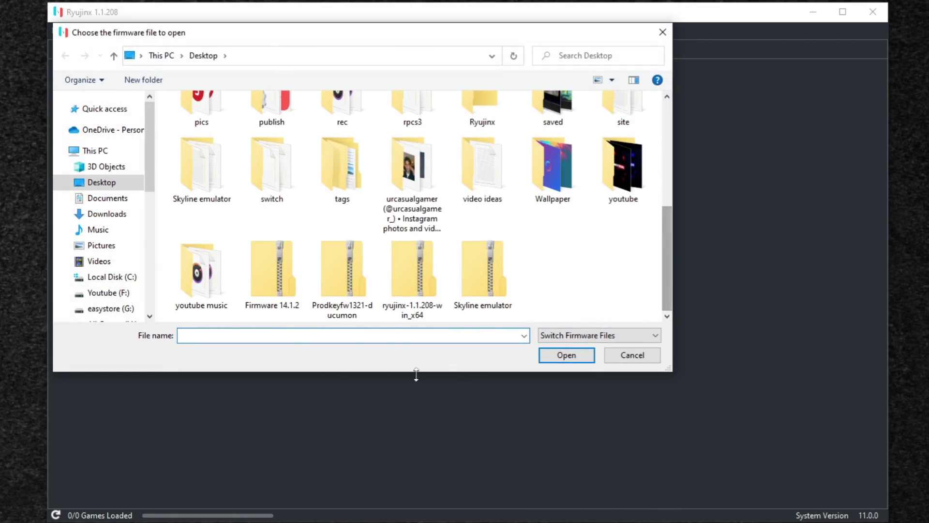
click(272, 274)
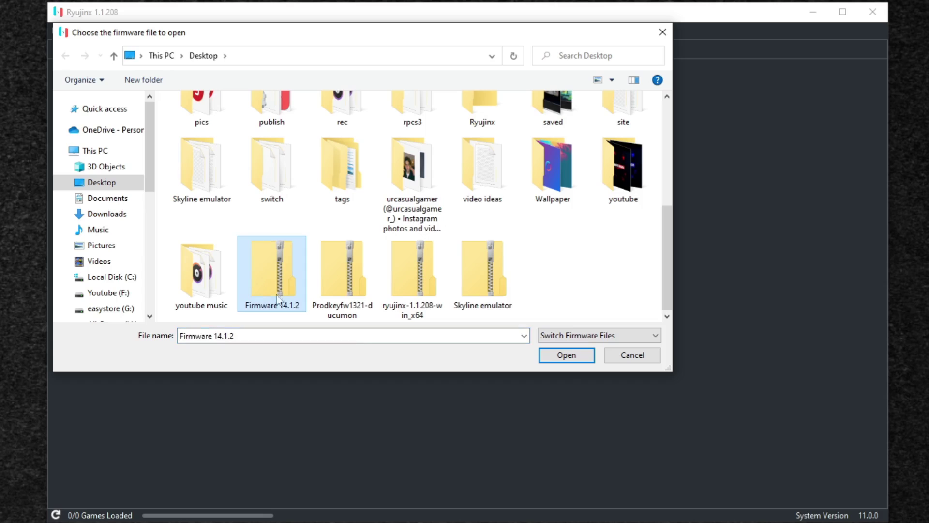
click(570, 359)
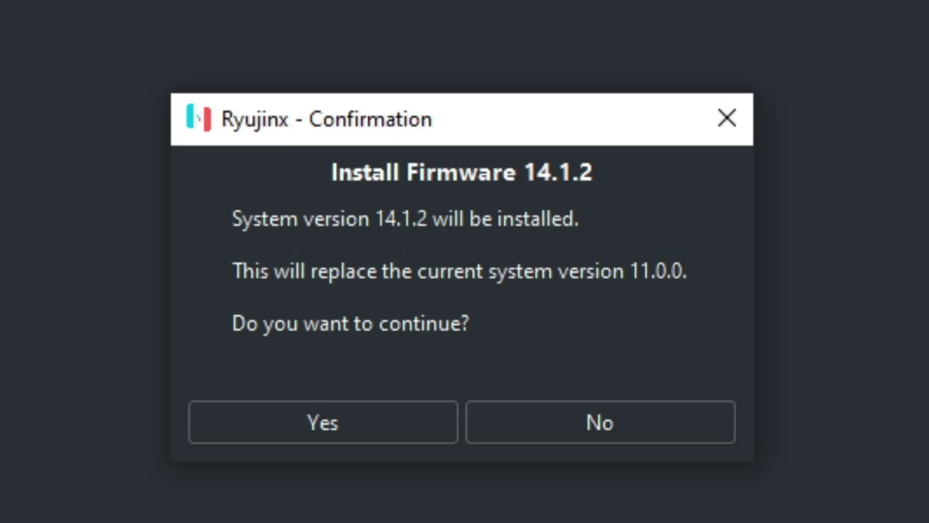
click(368, 433)
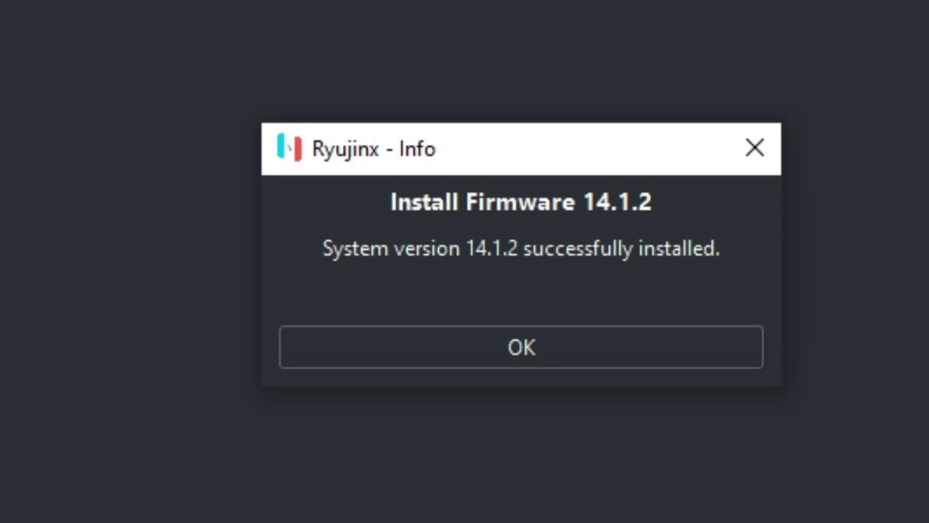
click(596, 358)
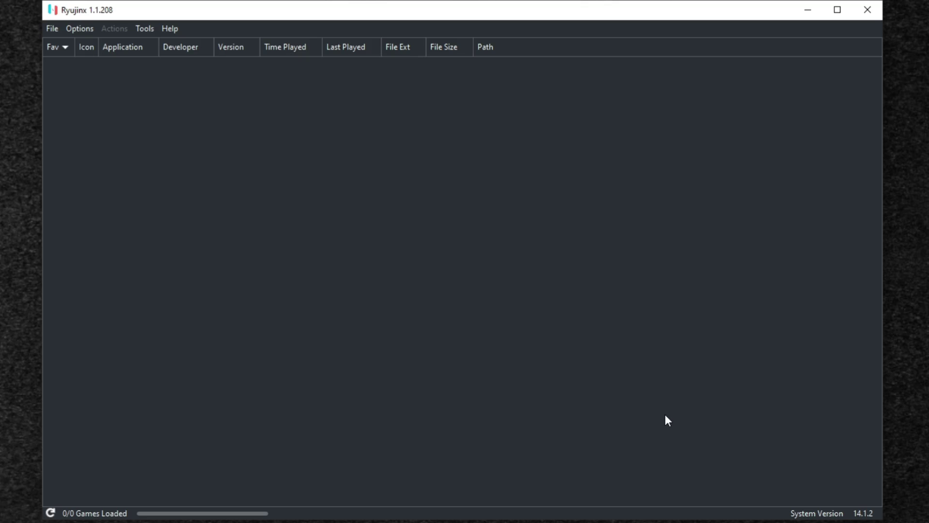
Step: In the input settings, set Player 1's input device to Xbox One S Controller and the controller type to Pro Controller
click(80, 29)
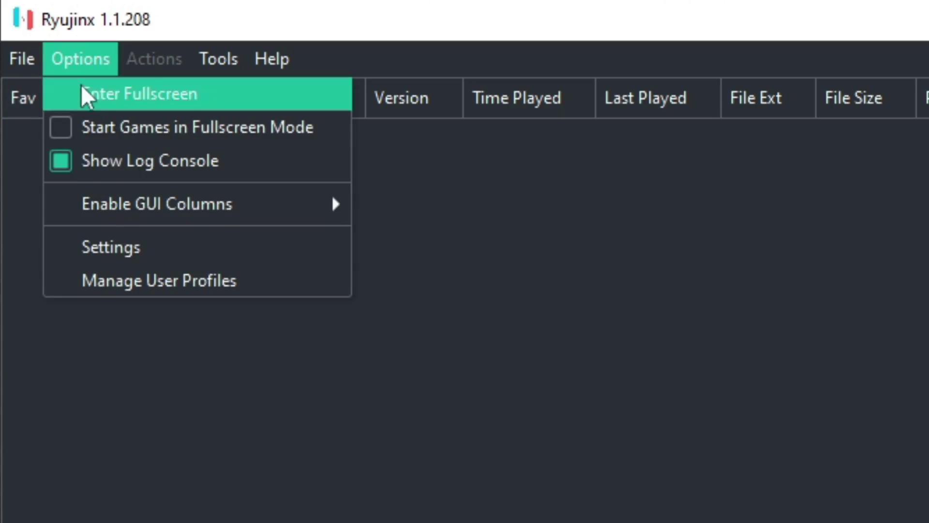
click(111, 250)
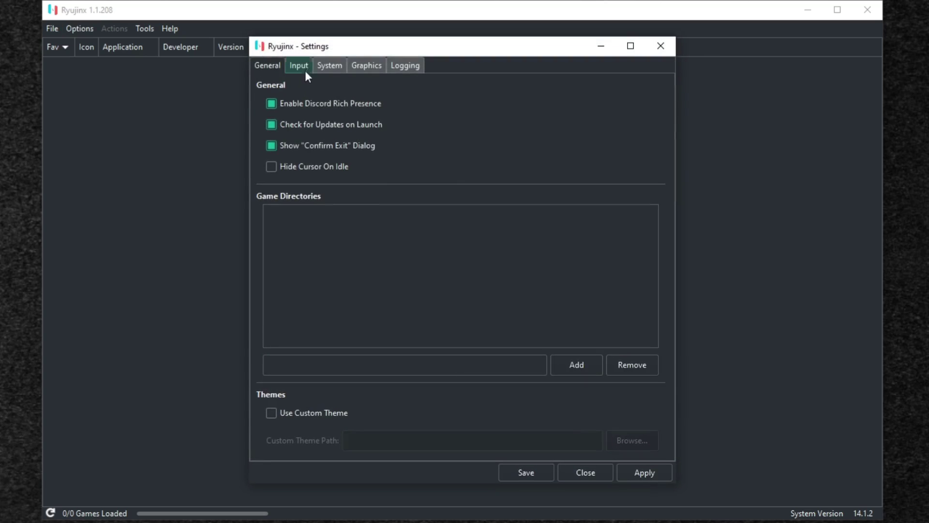
click(304, 68)
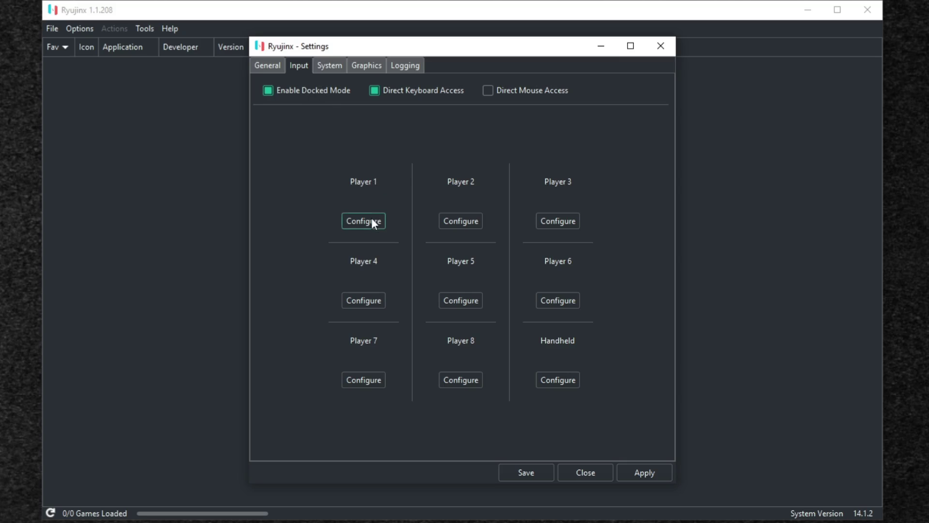
click(374, 223)
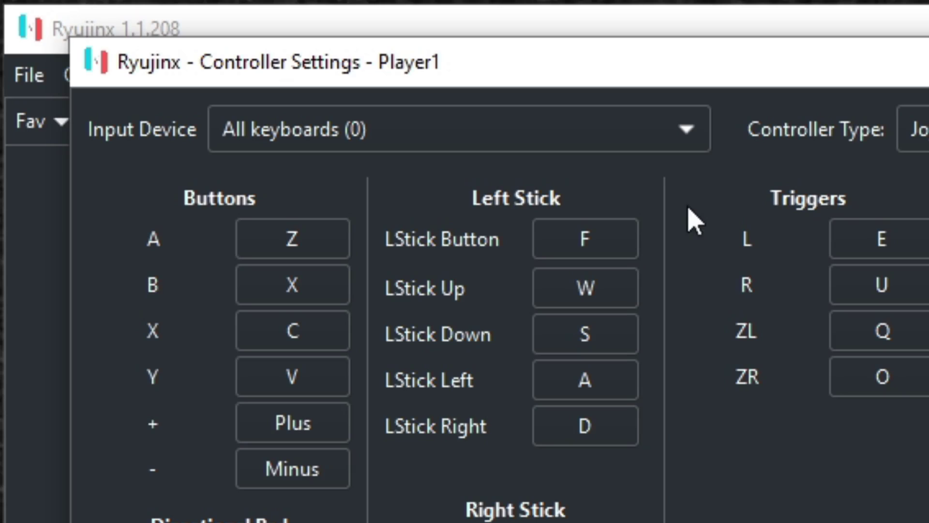
click(315, 50)
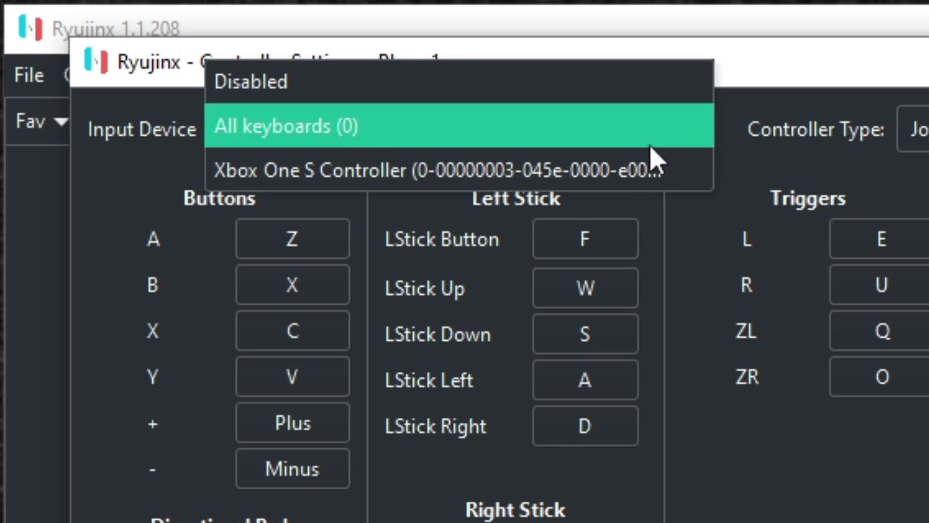
click(629, 172)
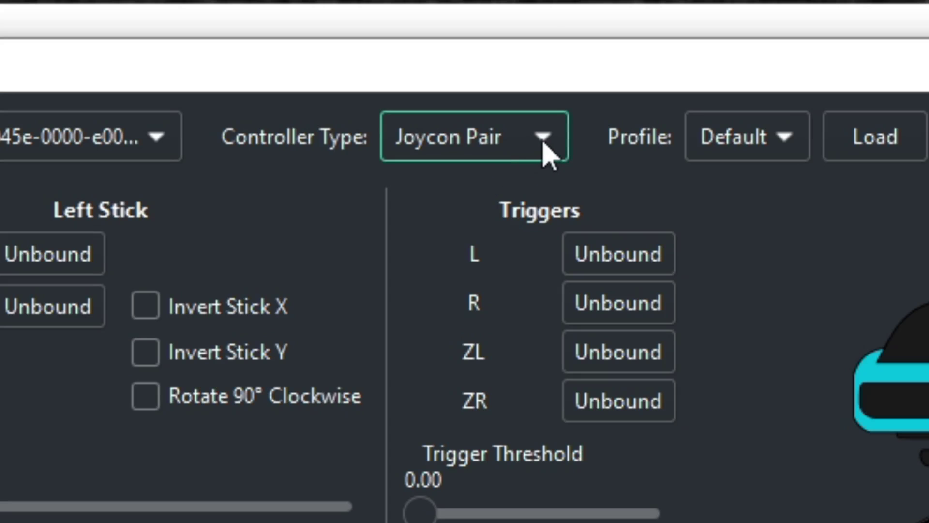
click(543, 151)
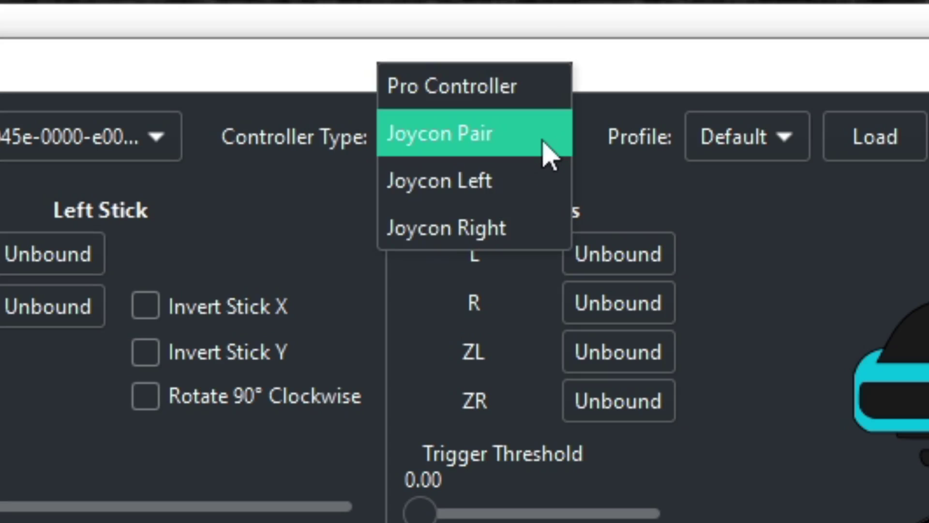
click(540, 92)
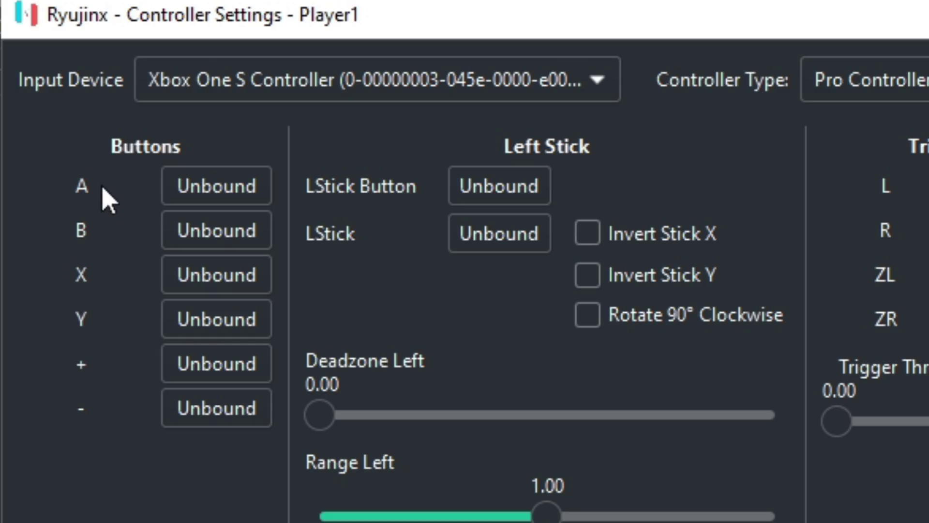
Step: Bind Player 1's A button to A, B button to B and the Dpad Up control, saving the controller configuration
click(245, 198)
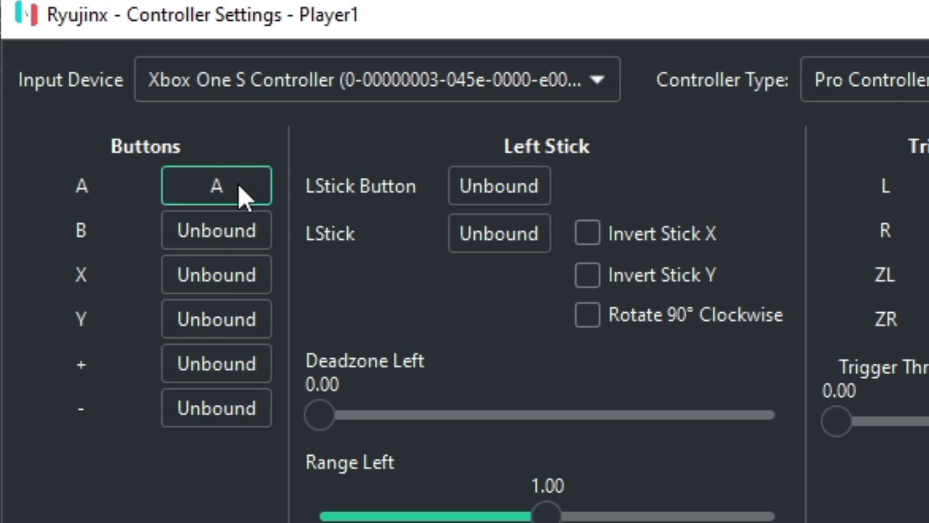
click(226, 235)
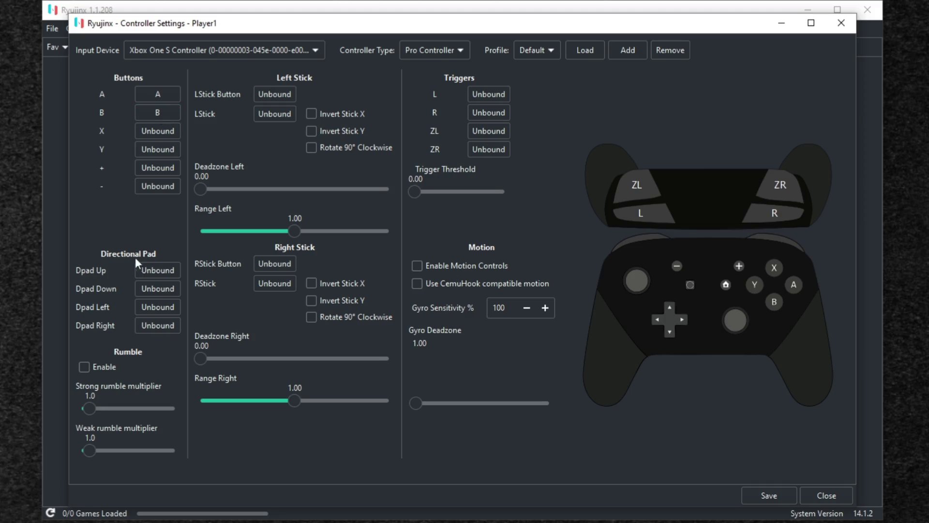
click(159, 268)
click(783, 497)
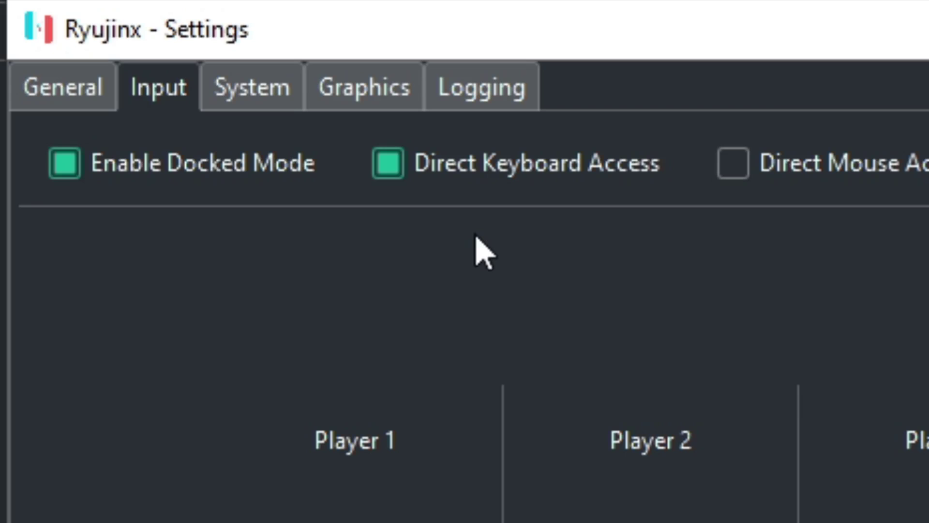
Step: Set the graphics backend to Vulkan in the graphics settings
click(272, 99)
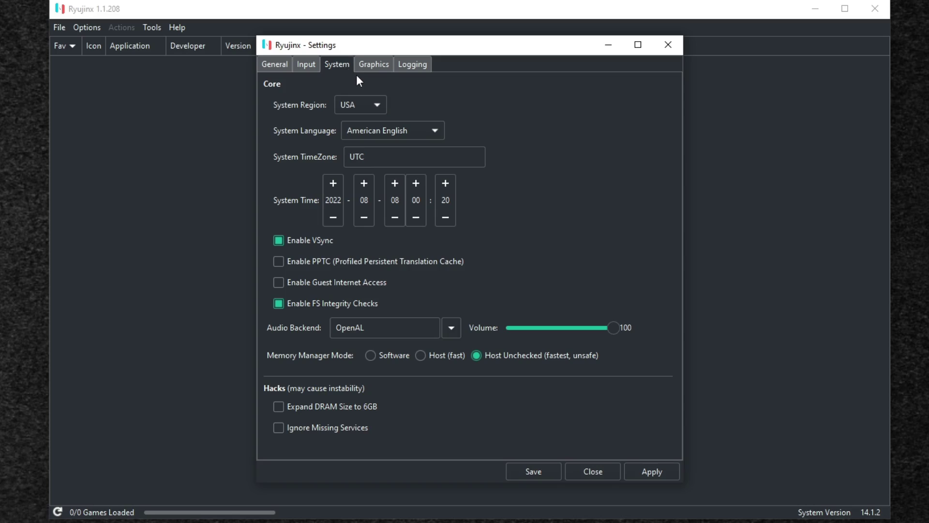
click(373, 64)
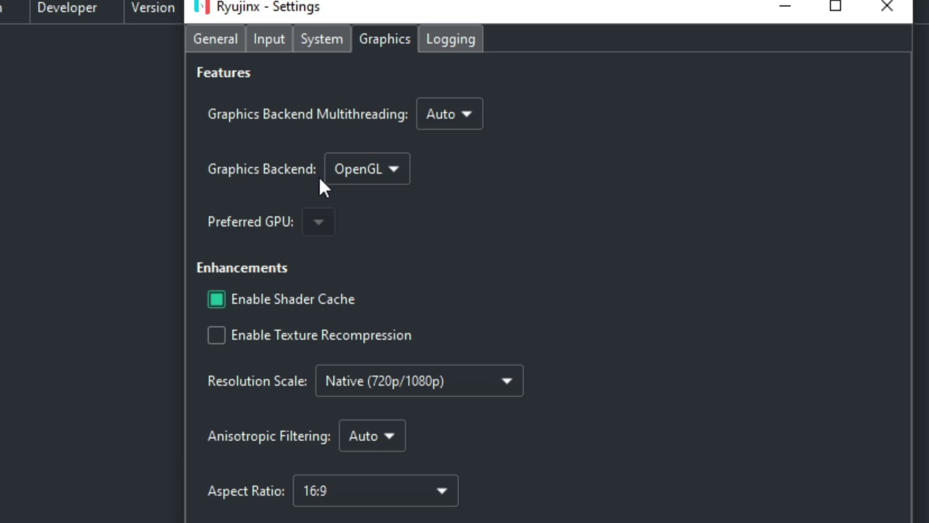
click(396, 167)
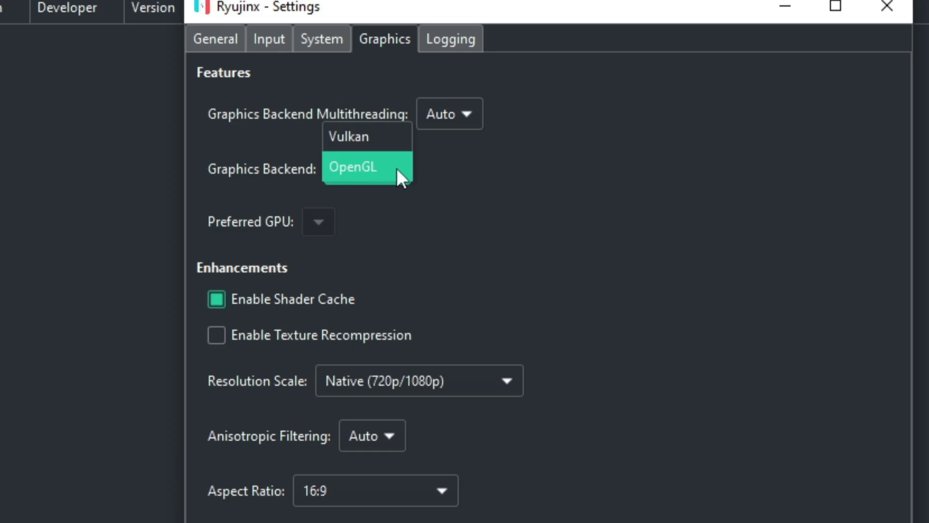
click(371, 137)
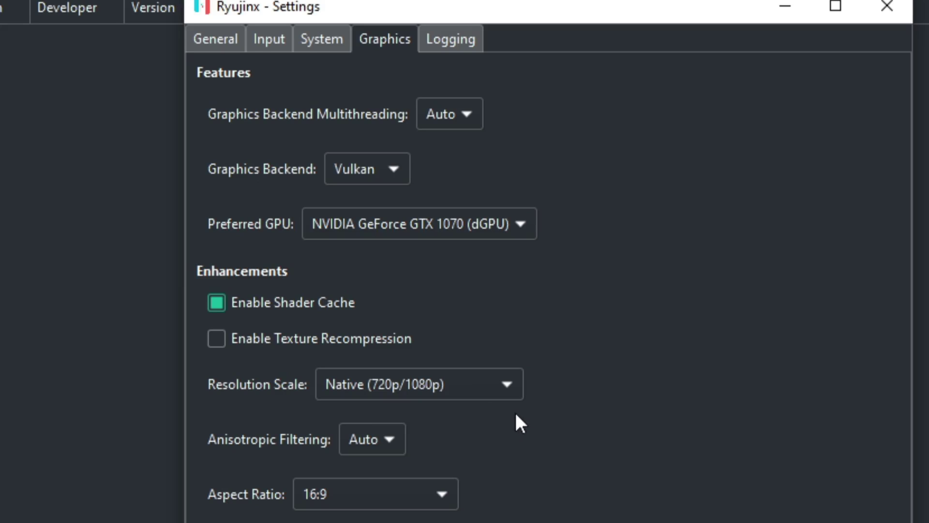
Step: Keep the resolution scale at Native (720p/1080p), and apply and save the graphics settings
click(510, 394)
click(508, 392)
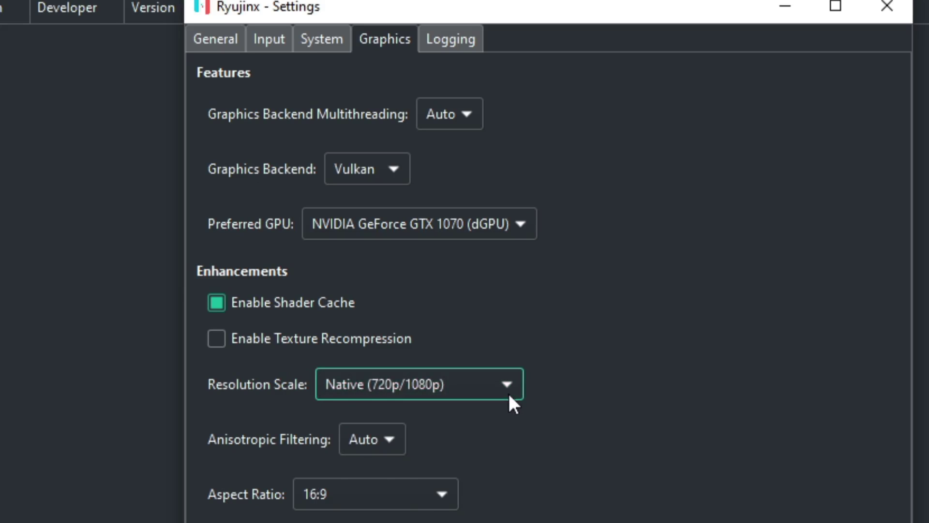
click(508, 393)
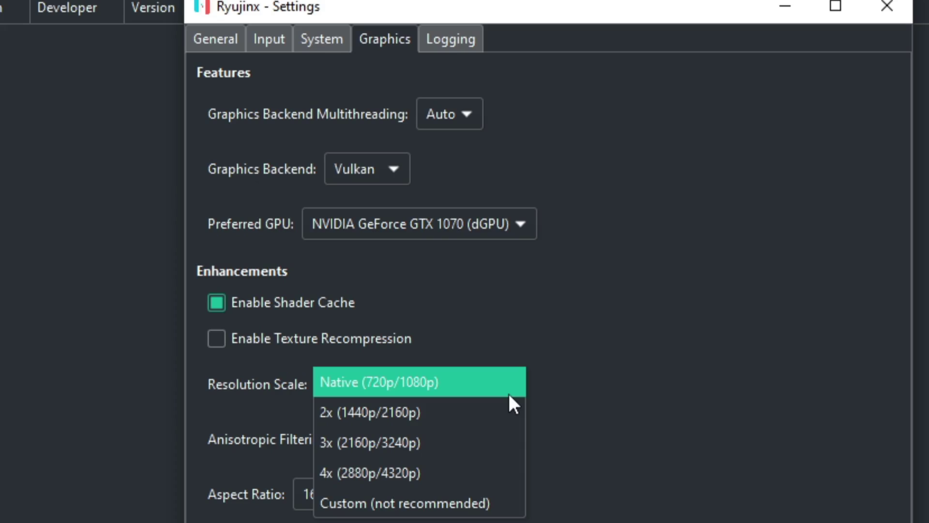
click(733, 315)
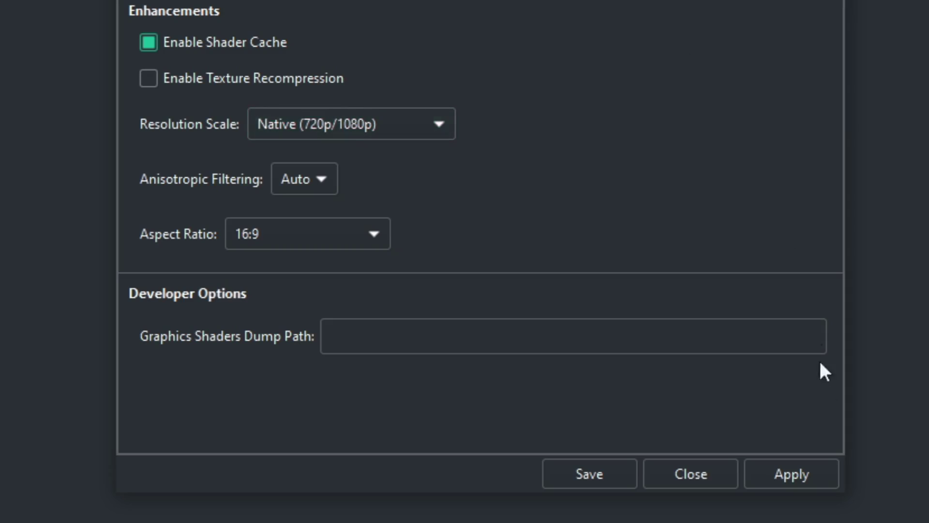
click(809, 476)
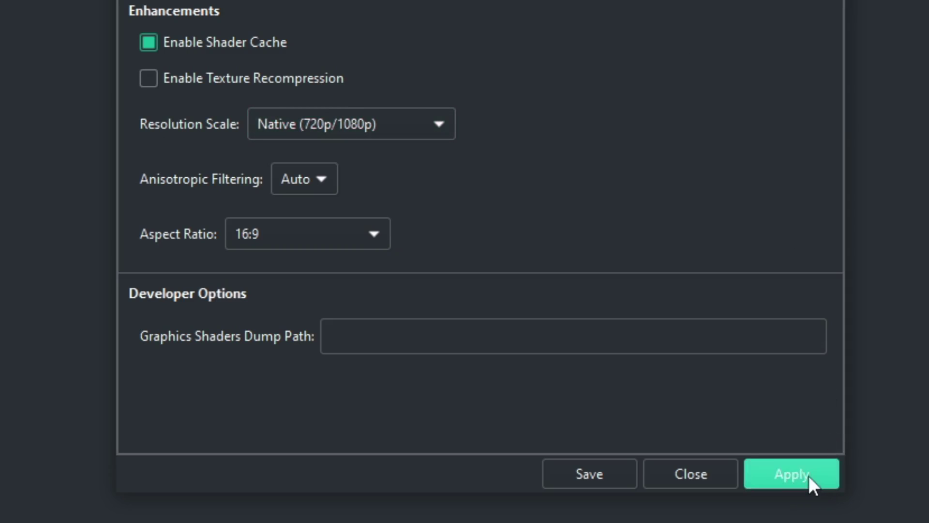
click(596, 468)
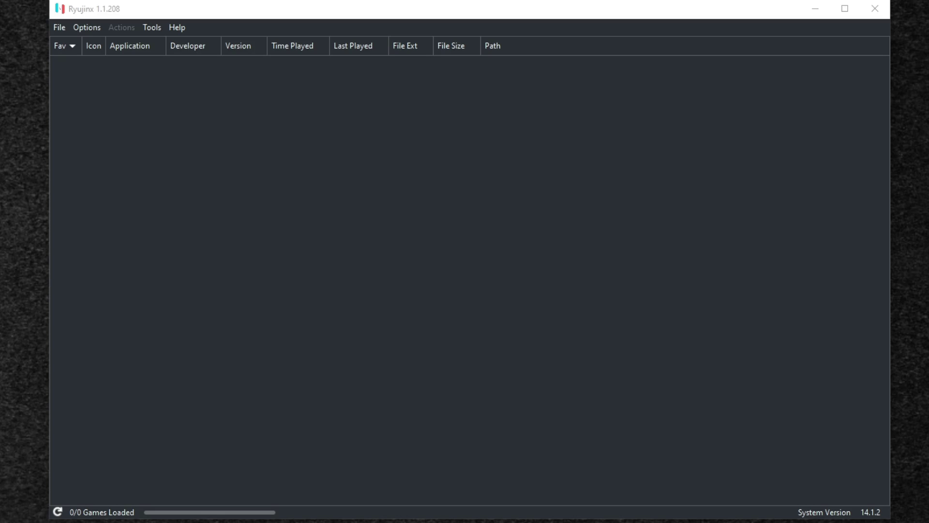
Step: Reopen the settings and add the Nintendo Switch folder from Emulation on the All Games (H:) drive as a game directory
click(80, 30)
click(99, 118)
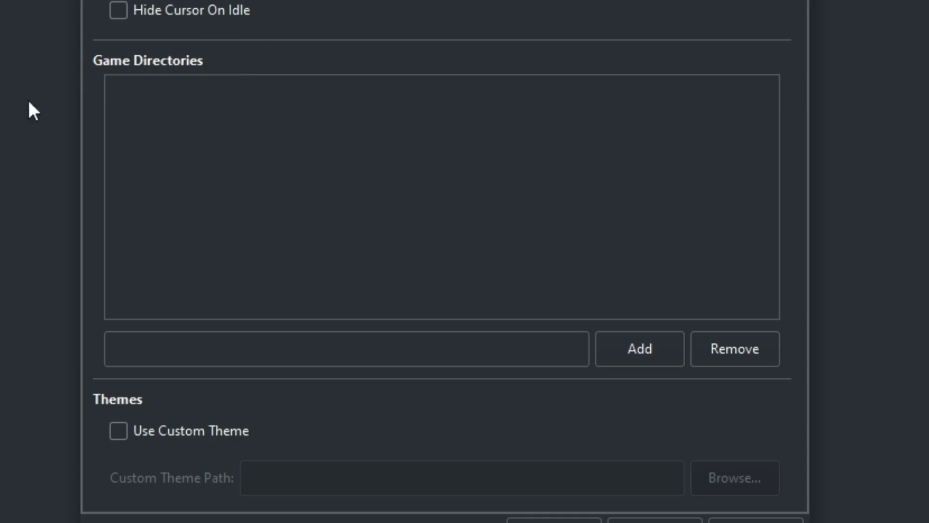
click(654, 348)
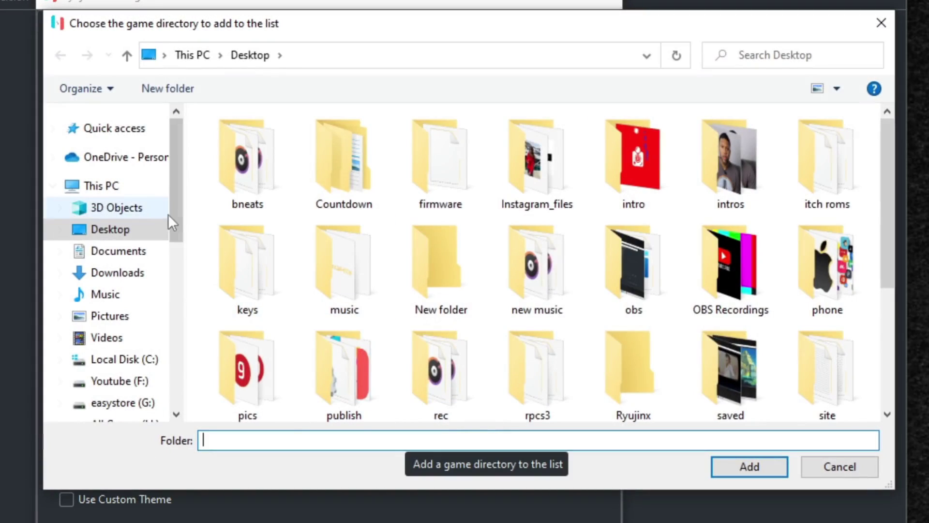
drag(175, 216, 172, 270)
click(154, 289)
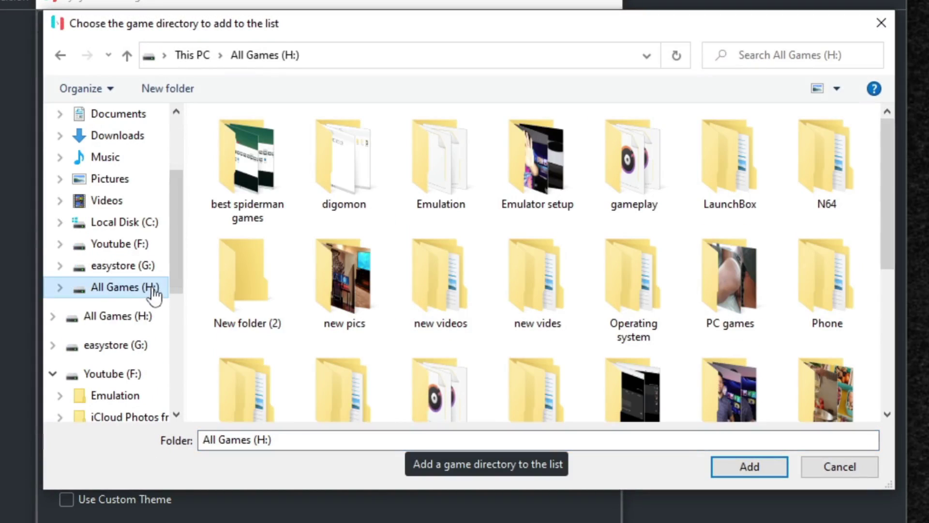
double_click(437, 175)
scroll(234, 244, down, 3)
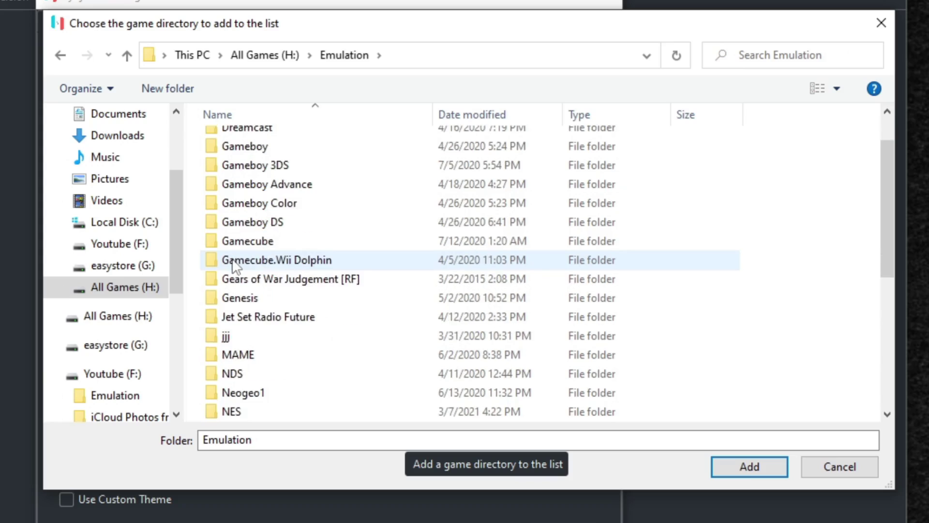
click(247, 336)
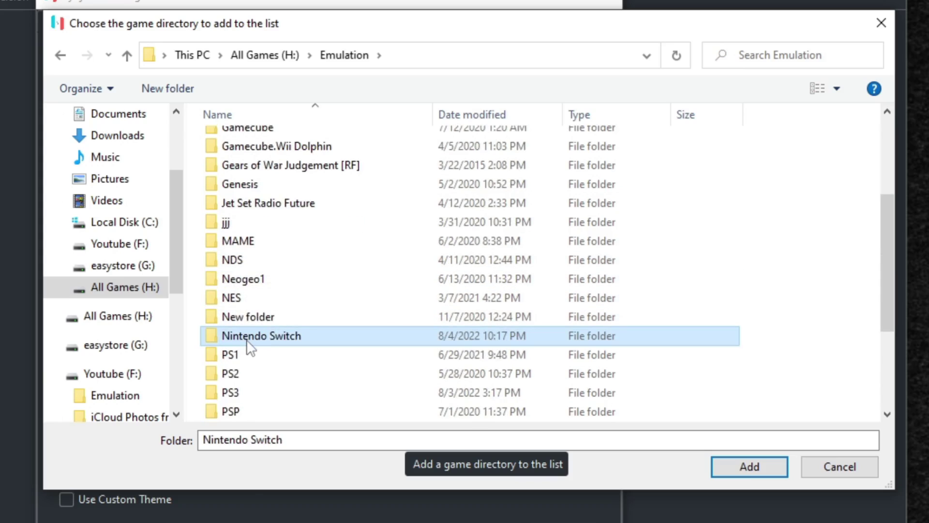
click(760, 468)
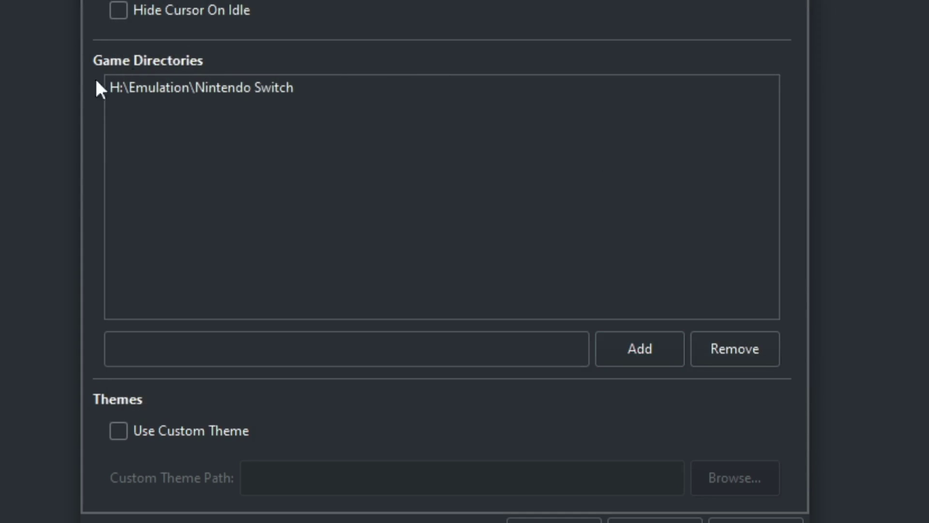
Step: Apply the H:\Emulation\Nintendo Switch game directory and close the settings window
click(202, 90)
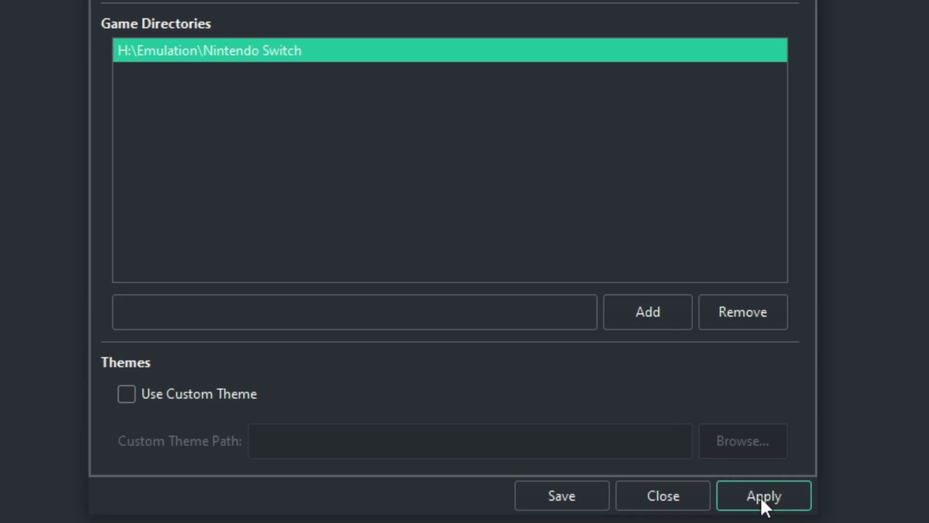
click(762, 497)
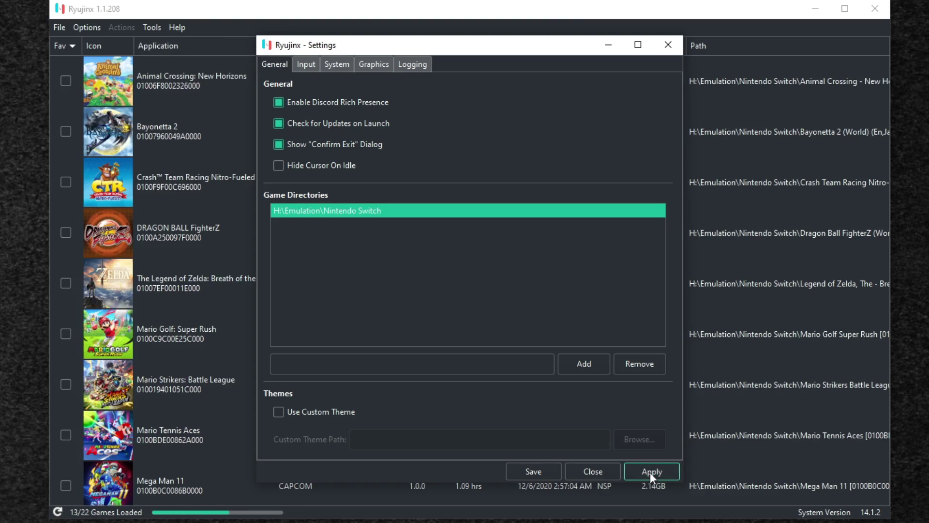
click(671, 48)
Step: Look at the title update manager for SUPER MARIO MAKER 2 and its update file picker without adding an update
scroll(766, 240, down, 4)
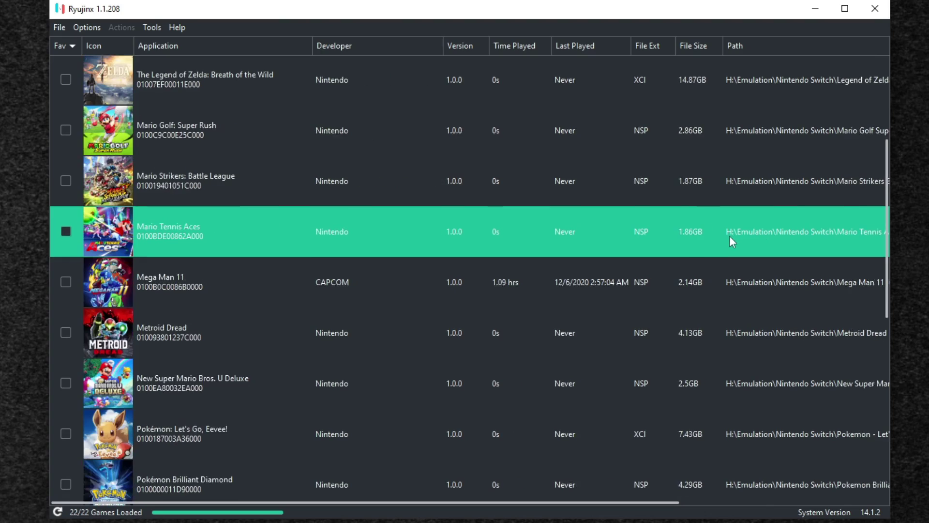
scroll(730, 236, down, 8)
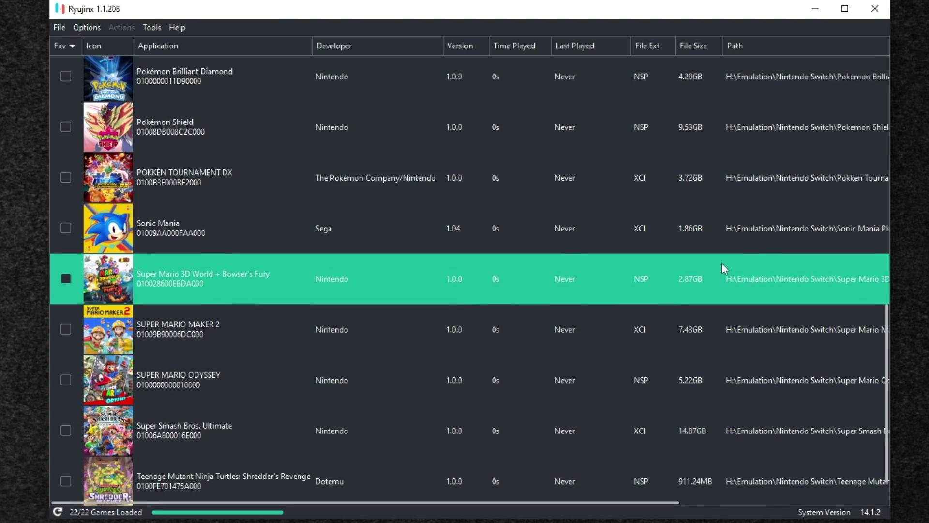
scroll(721, 268, down, 1)
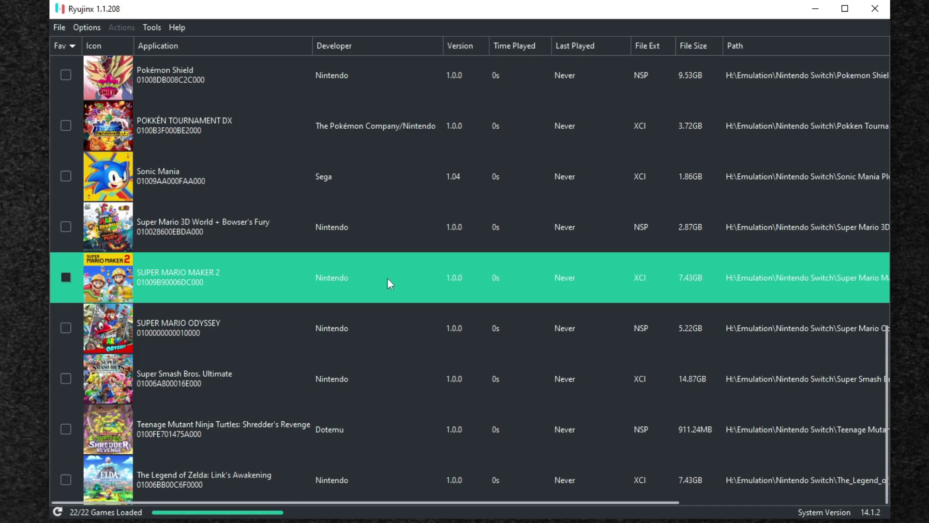
right_click(370, 272)
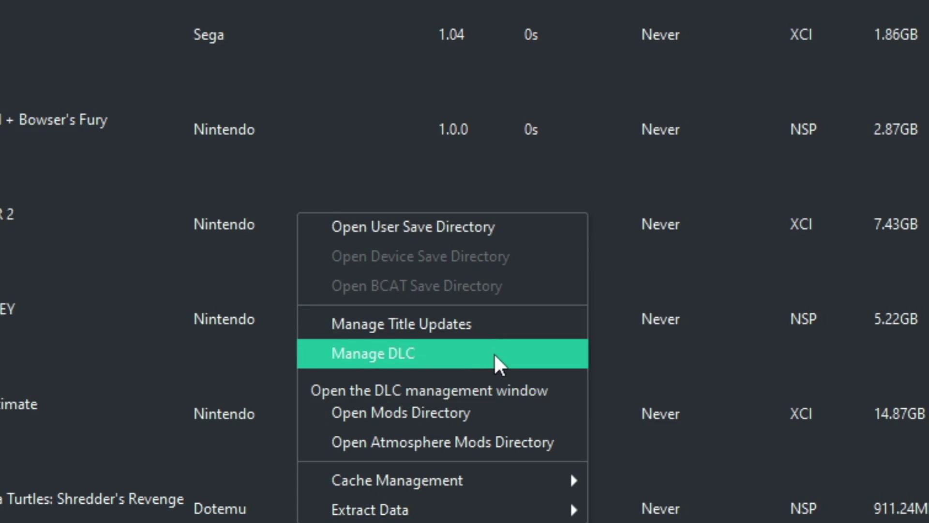
click(496, 324)
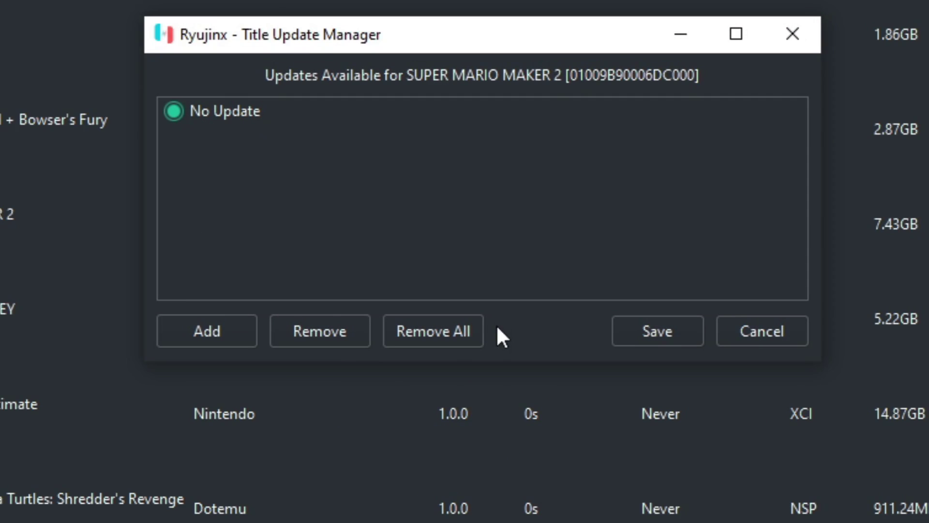
click(224, 329)
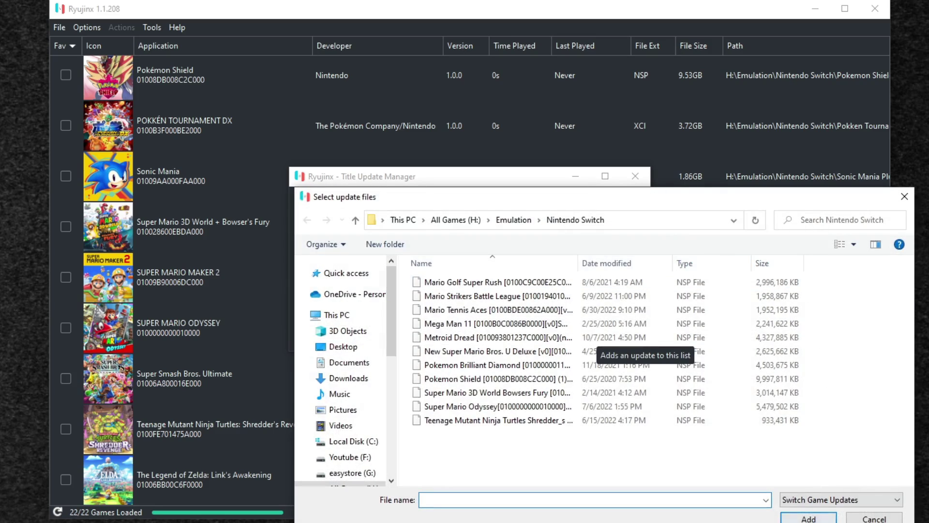
click(904, 196)
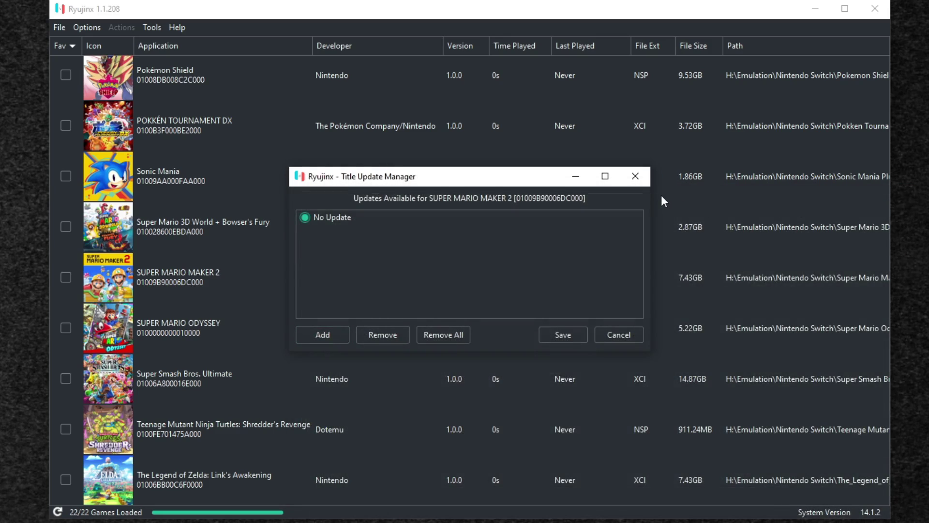
click(620, 333)
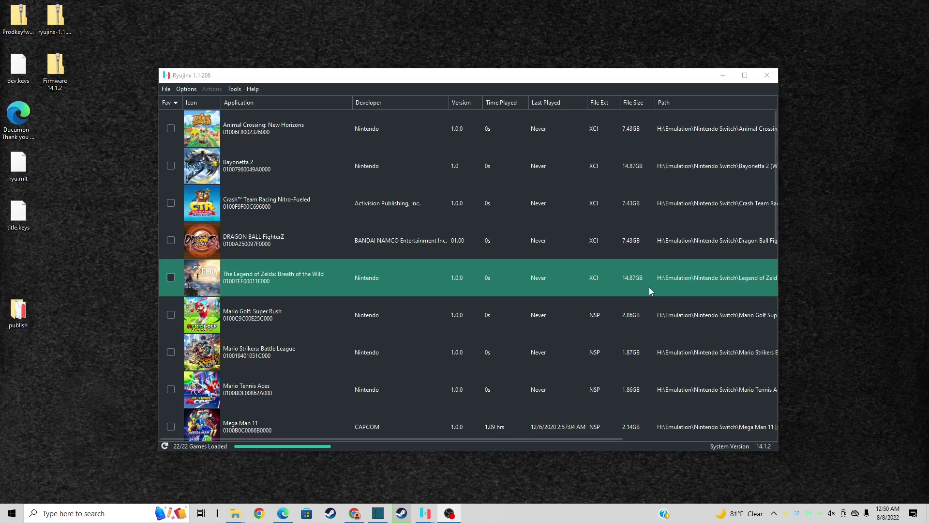
Step: Launch Crash Team Racing Nitro-Fueled from the game list
drag(649, 286, 560, 210)
double_click(556, 207)
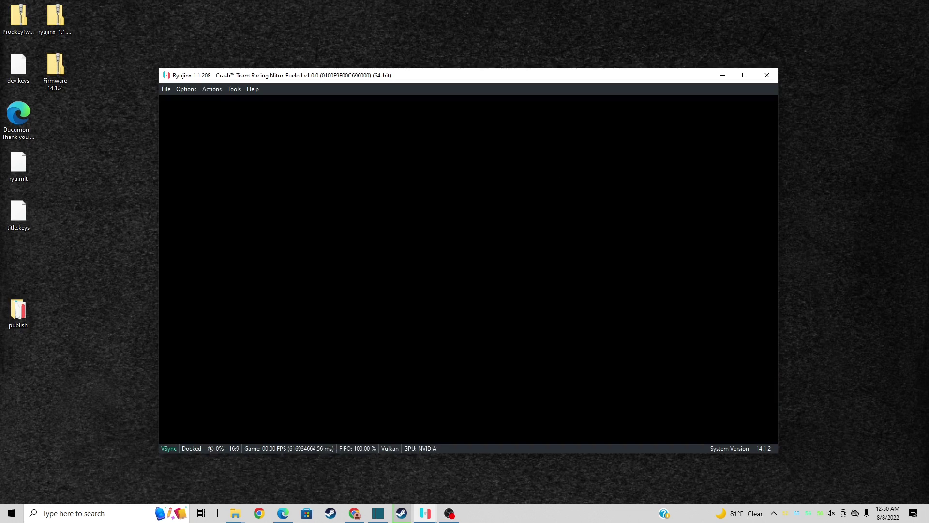